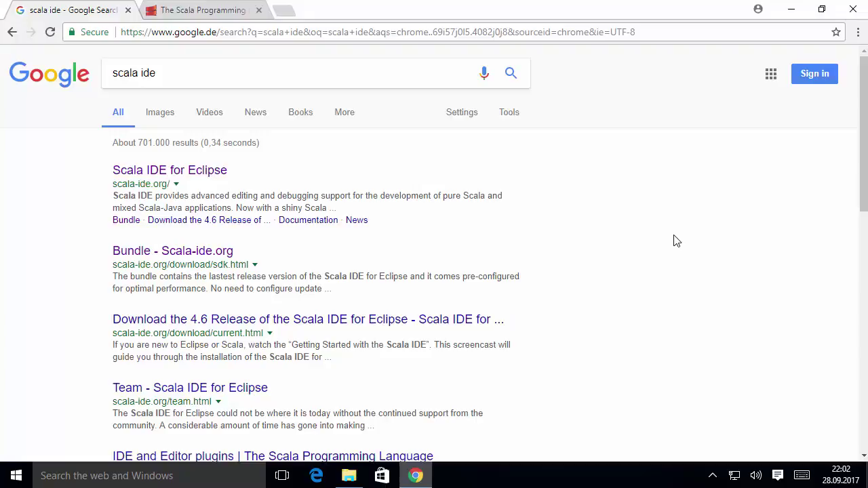
Step: Open the 'Scala IDE for Eclipse' link, listed first in the 'scala ide' Google results
click(209, 80)
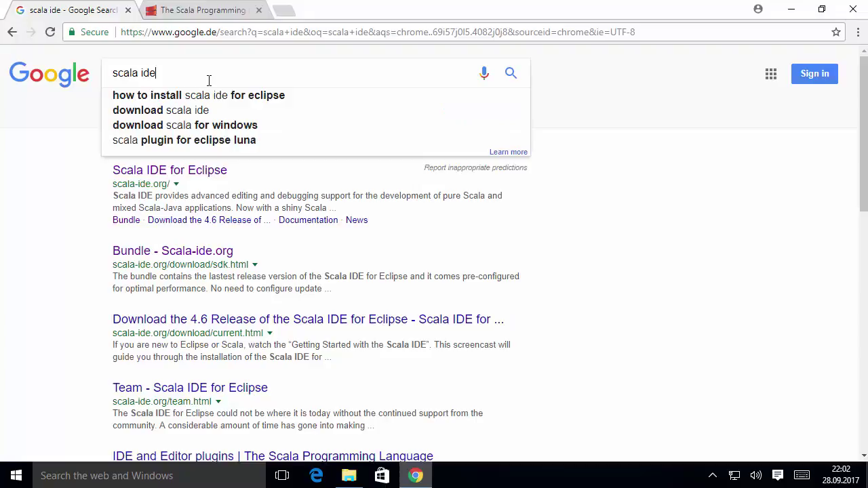
click(623, 226)
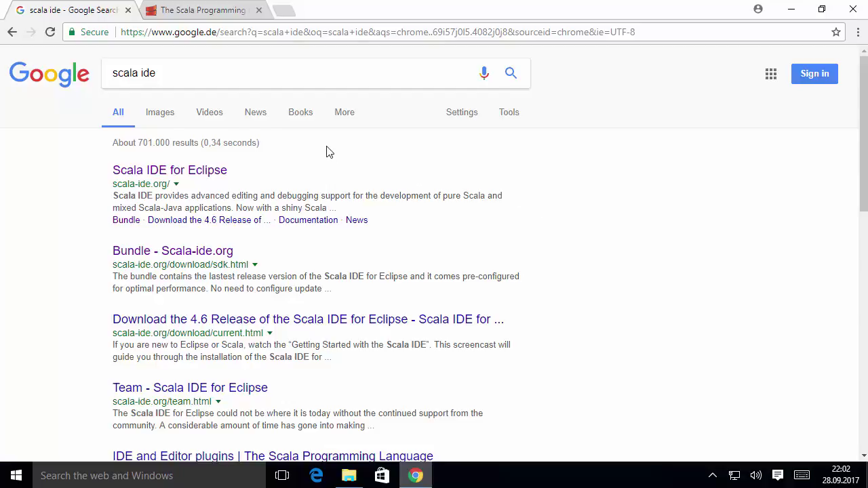
click(270, 81)
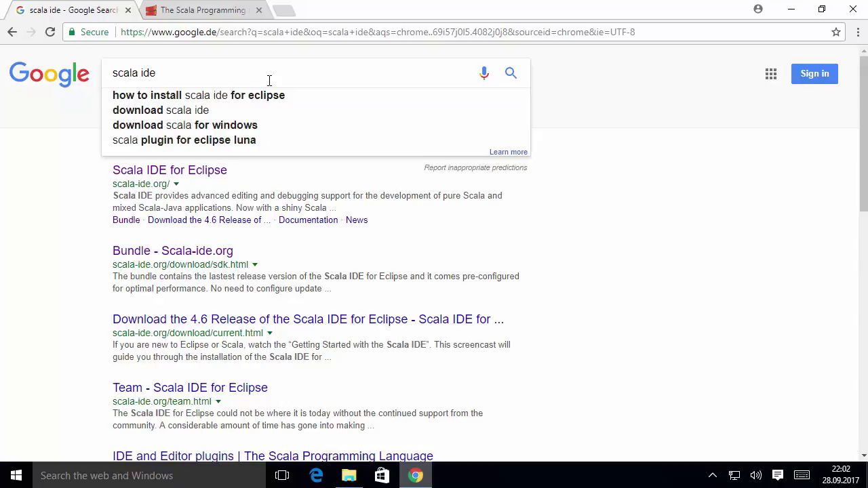
click(618, 256)
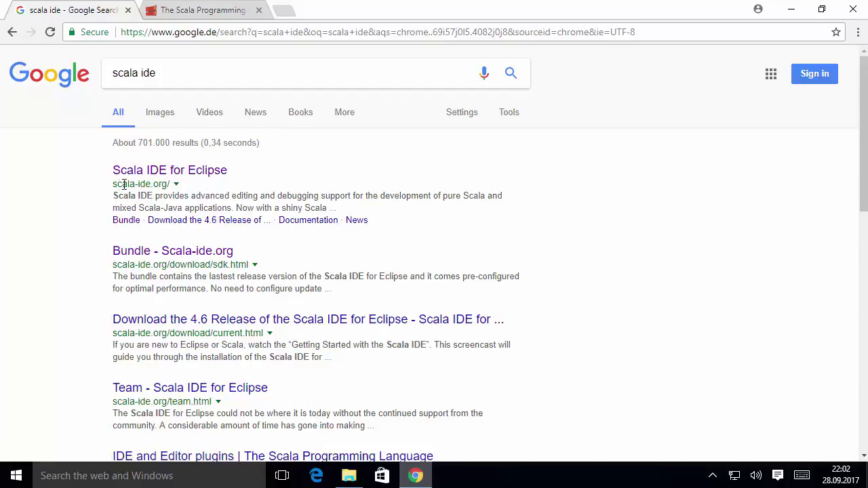
click(182, 170)
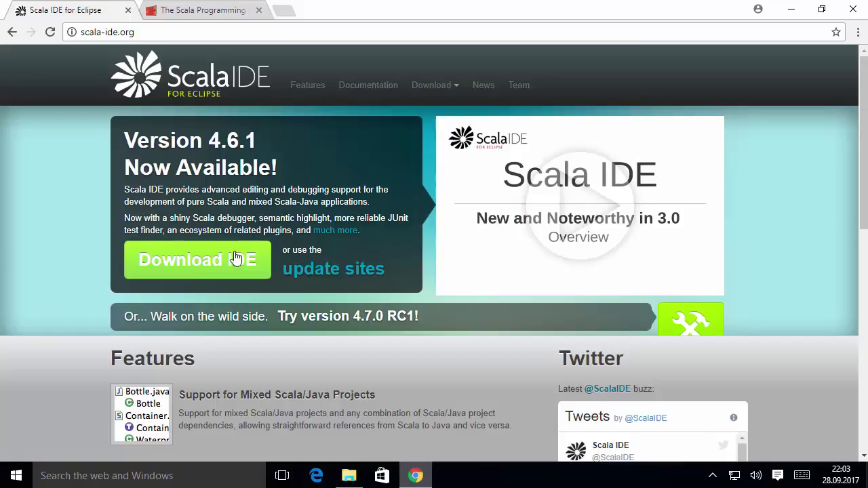
Step: Download the Windows 64 bit Scala IDE 4.6.1 zip (253 MB) and open the Downloads folder
click(191, 259)
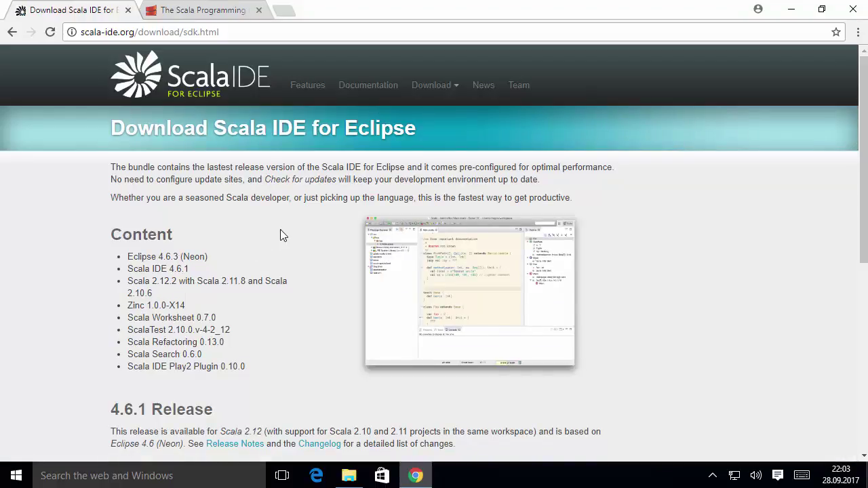
scroll(283, 235, down, 4)
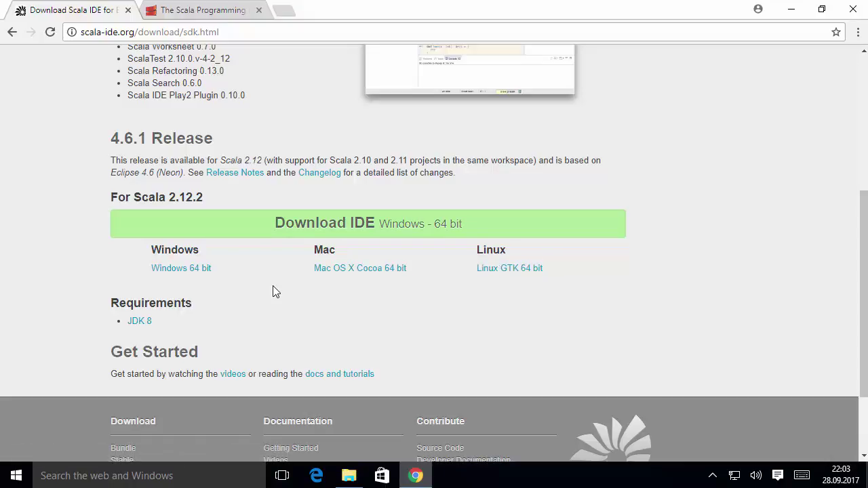
click(182, 269)
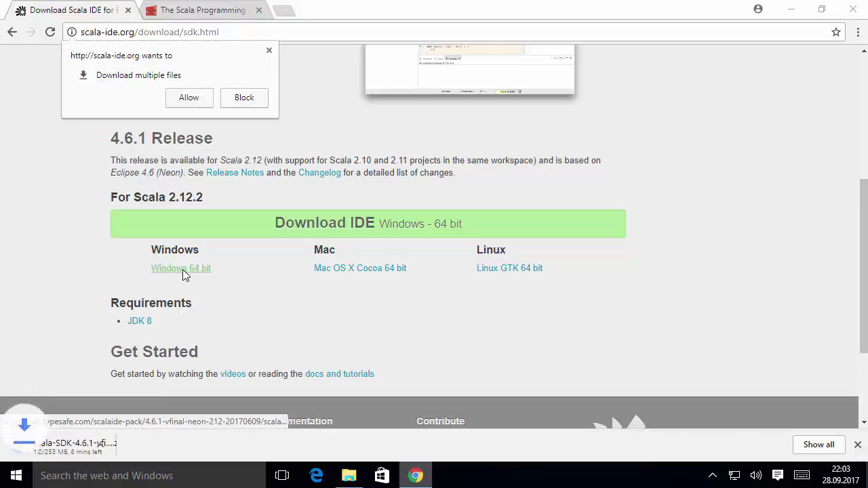
drag(137, 352, 65, 356)
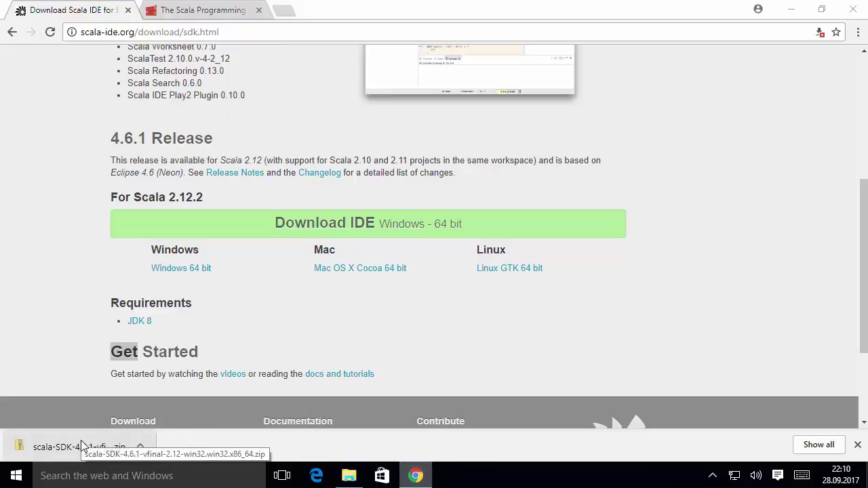
click(348, 475)
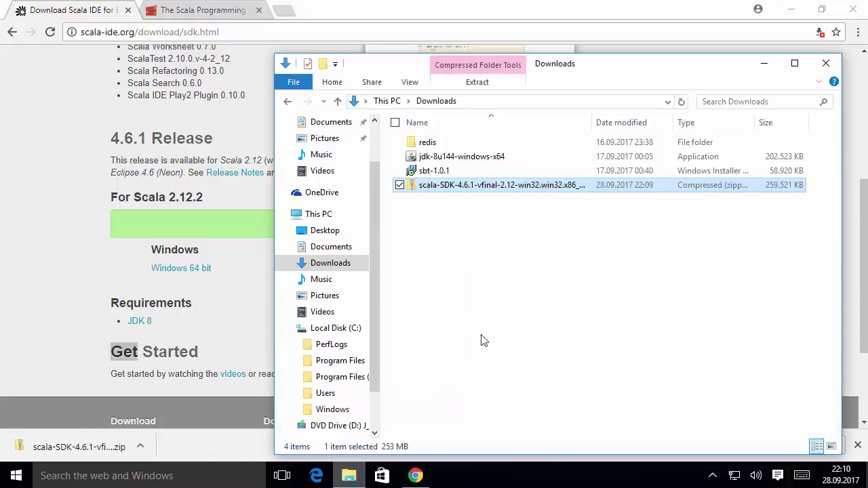
Step: Extract the scala-SDK zip with Extract All, choosing the Desktop as the destination folder
right_click(479, 185)
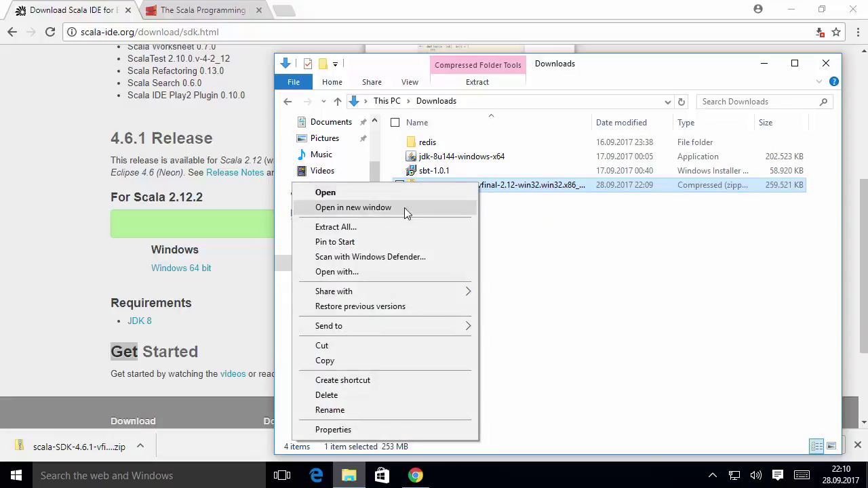
click(394, 227)
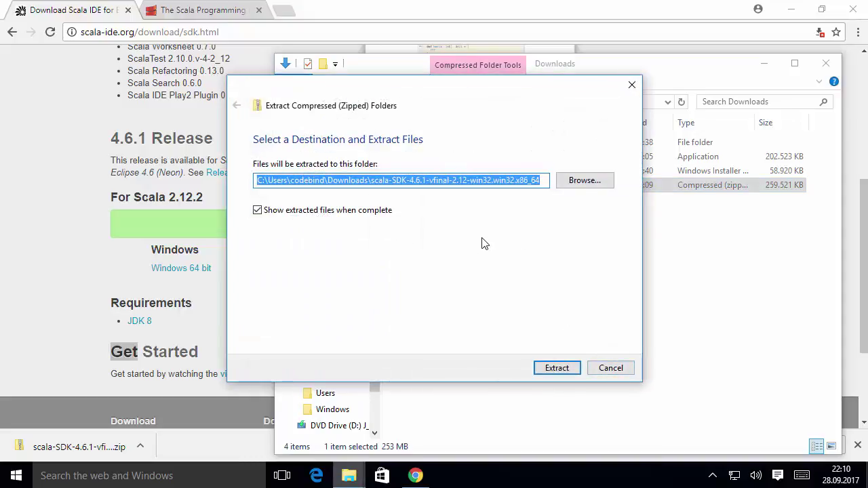
click(580, 186)
click(580, 185)
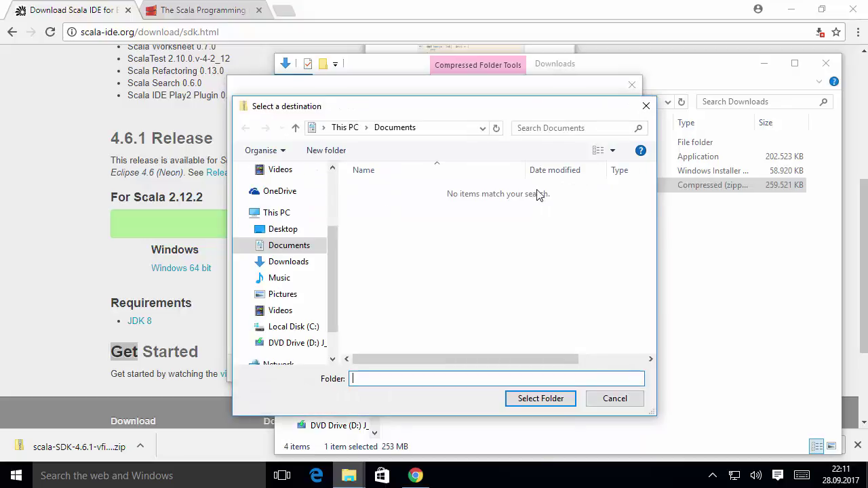
click(282, 232)
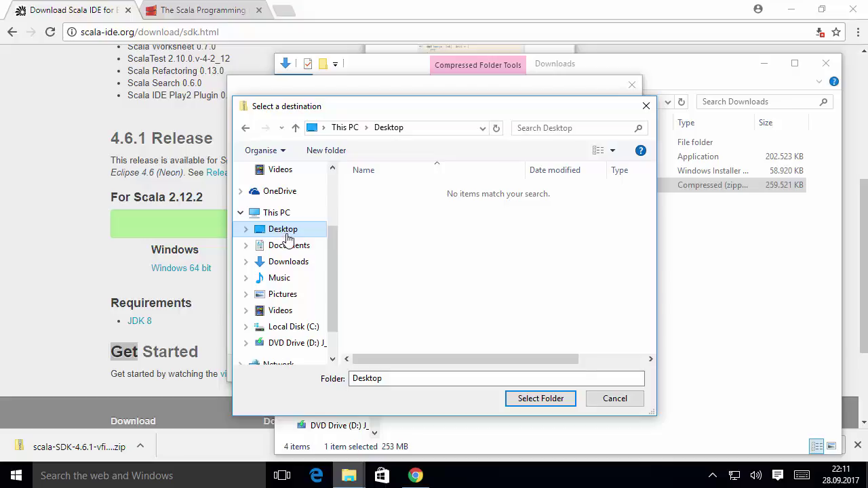
click(540, 398)
click(536, 401)
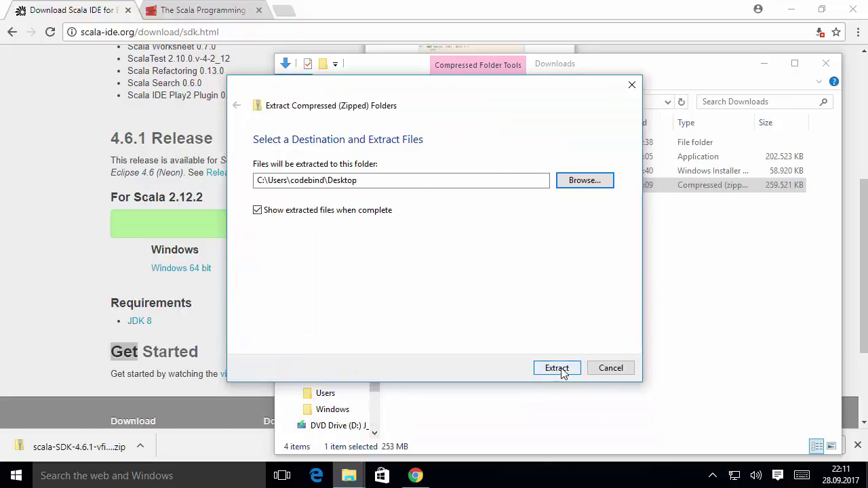
click(557, 368)
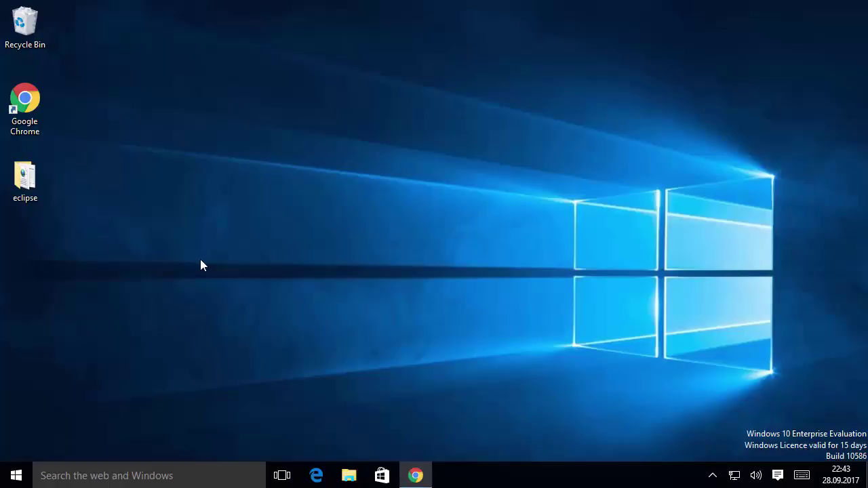
Step: Open the extracted eclipse folder, launch the eclipse application, and minimize the folder window
double_click(31, 178)
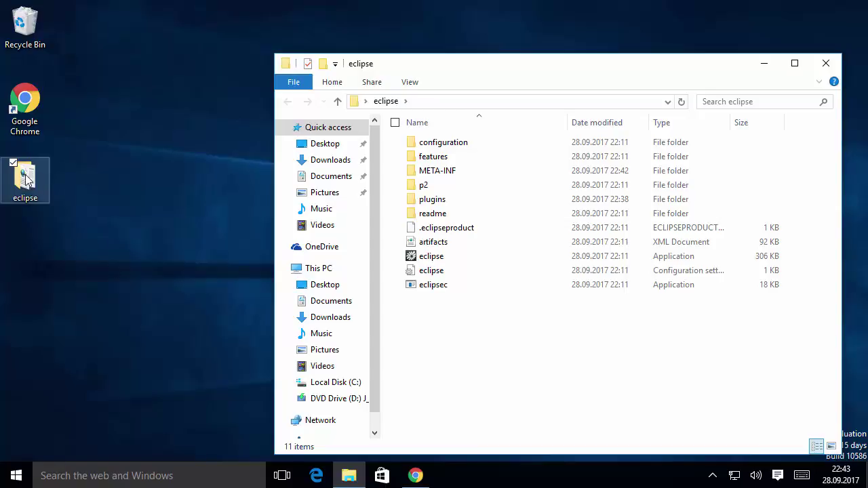
click(190, 229)
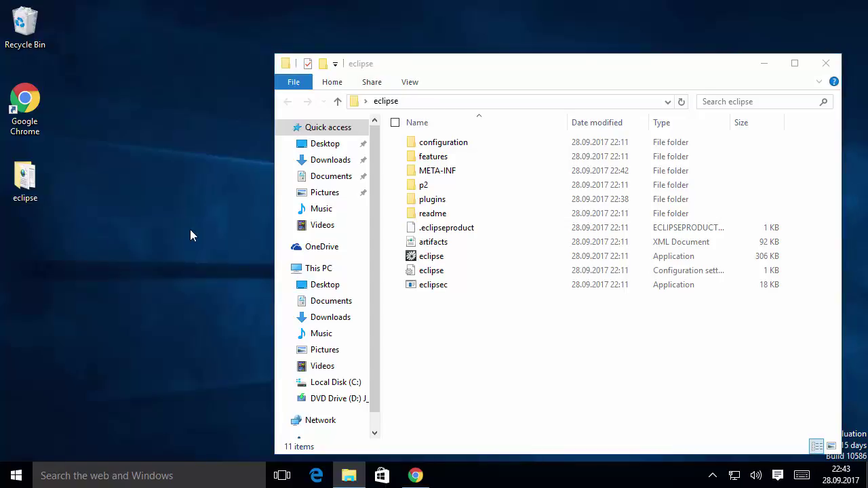
click(428, 261)
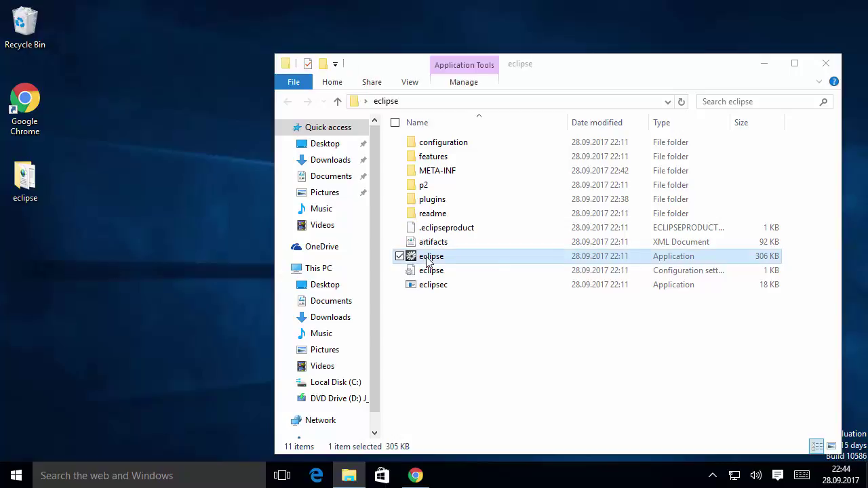
click(763, 66)
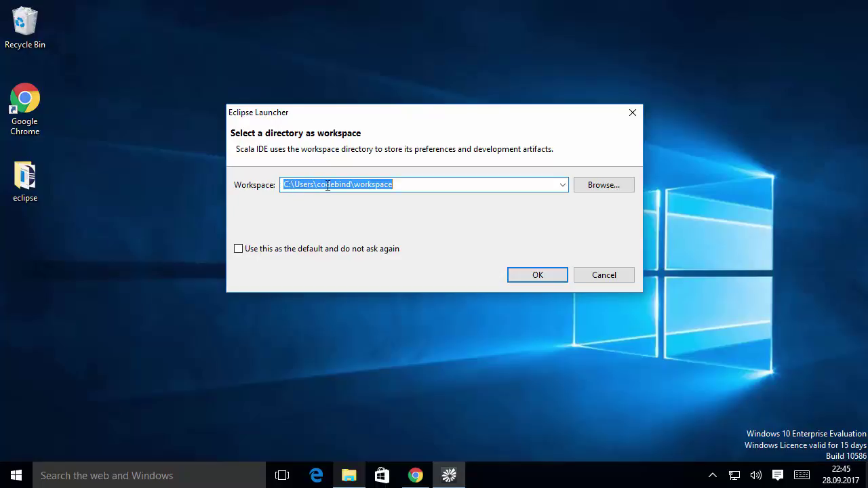
Step: Accept the suggested workspace as the default, with 'do not ask again' ticked
double_click(375, 183)
click(238, 250)
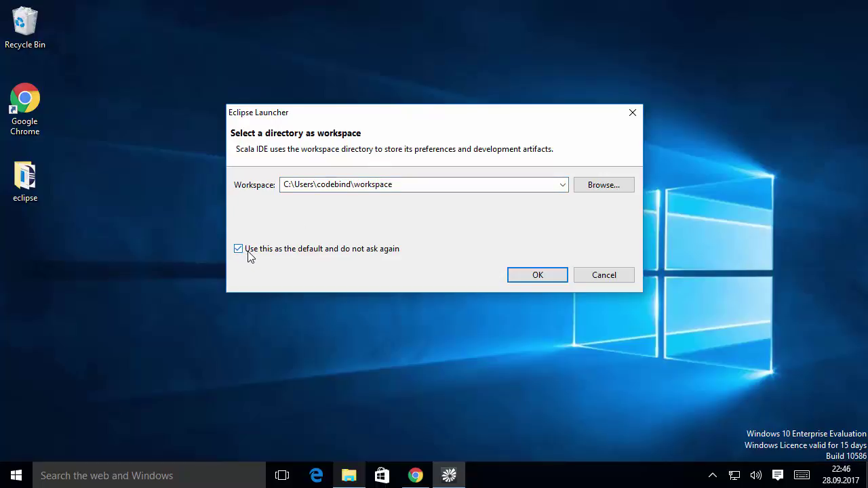
click(525, 280)
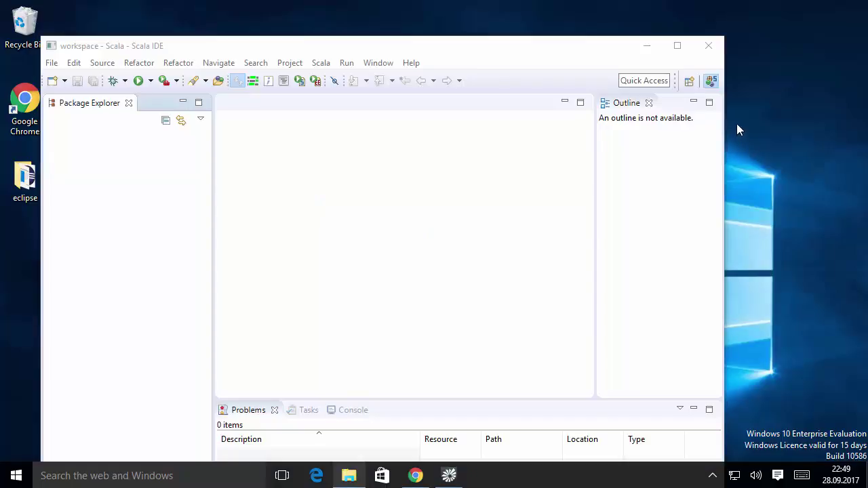
Step: Maximize Scala IDE and create a Scala project named ScalaSample via File > New > Scala Project
click(678, 47)
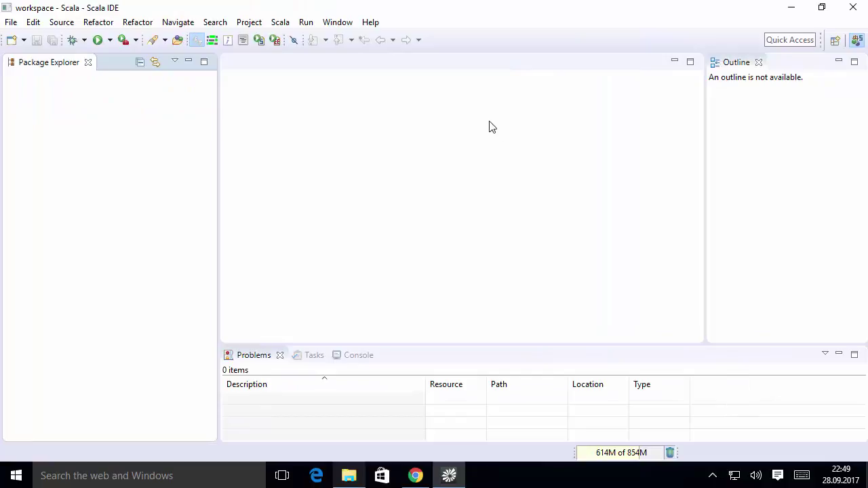
click(13, 23)
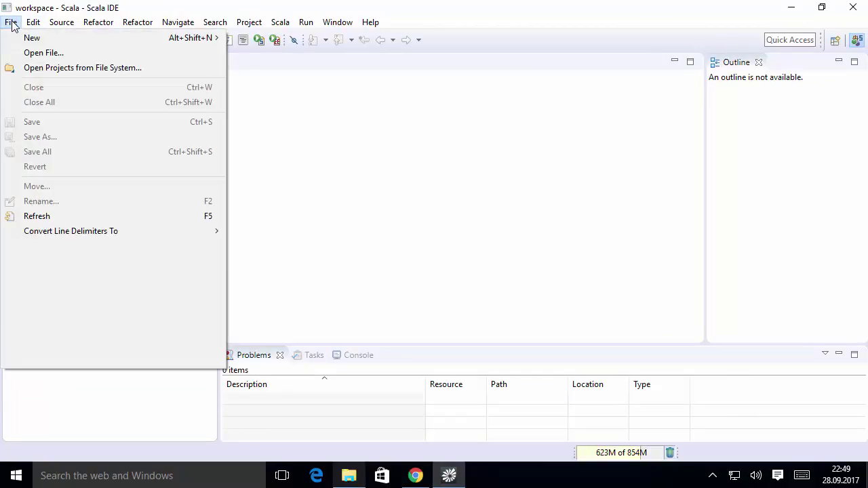
mouse_move(120, 43)
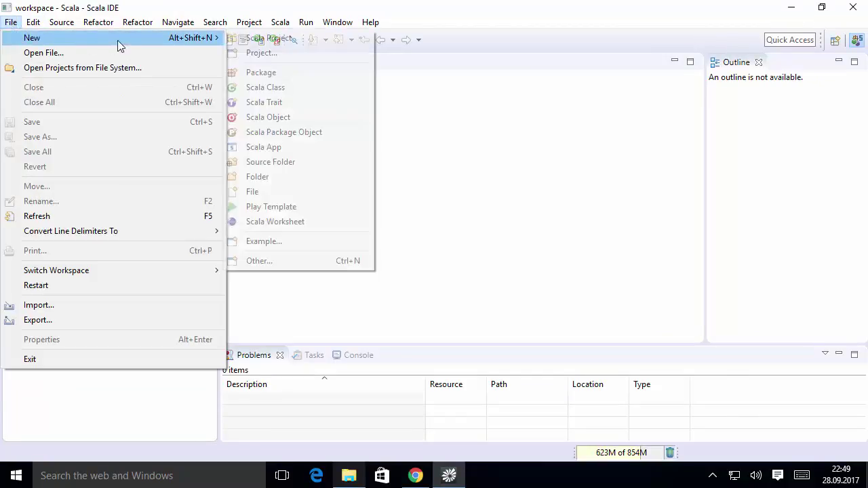
click(256, 39)
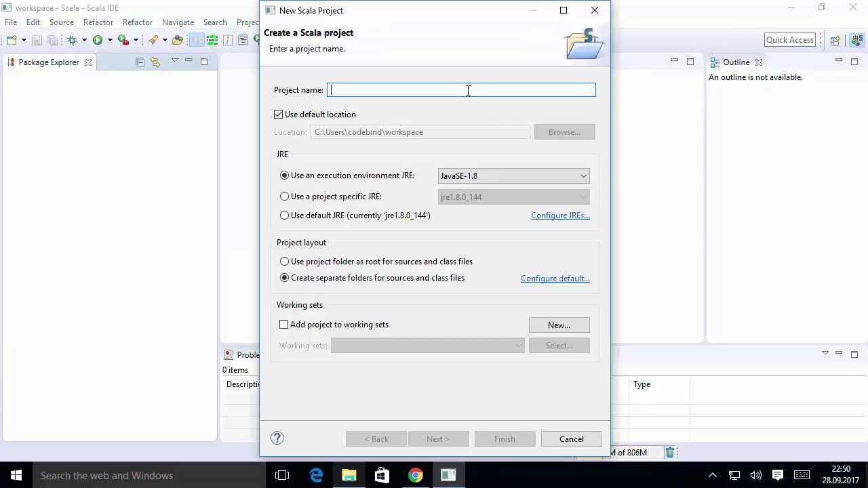
text(S)
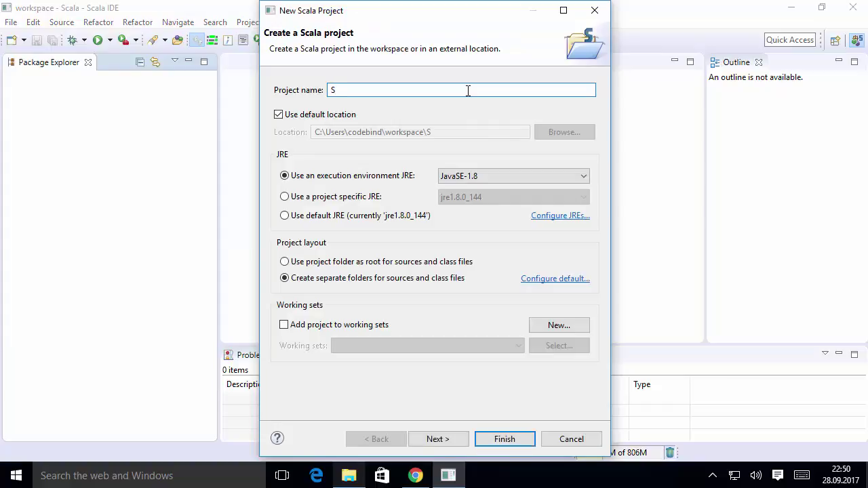
text(calaSample)
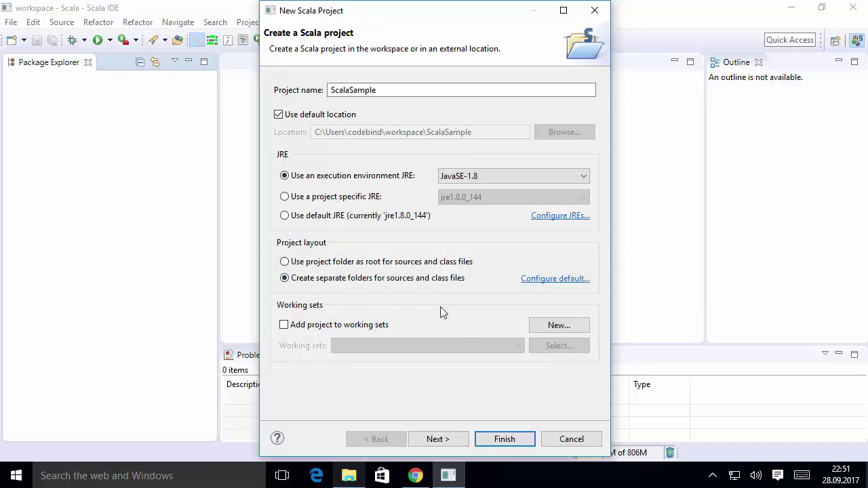
click(504, 439)
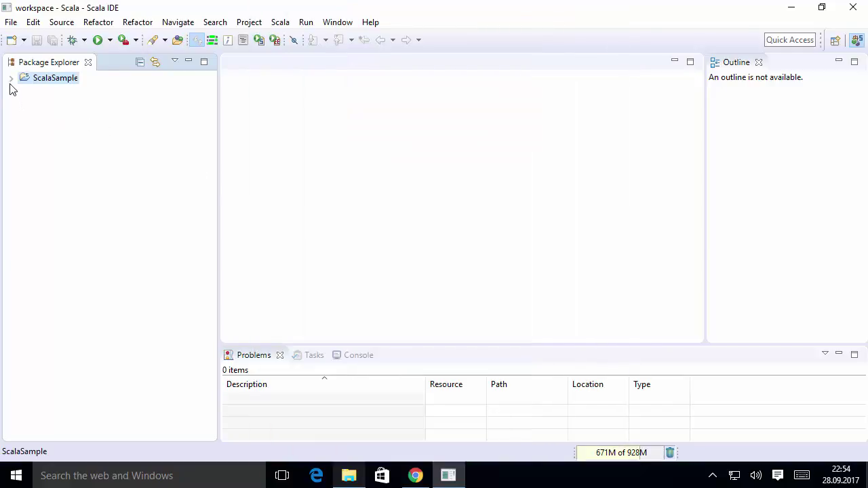
Step: Expand ScalaSample to show src and its libraries, then bring Chrome's Scala IDE download page forward
click(11, 78)
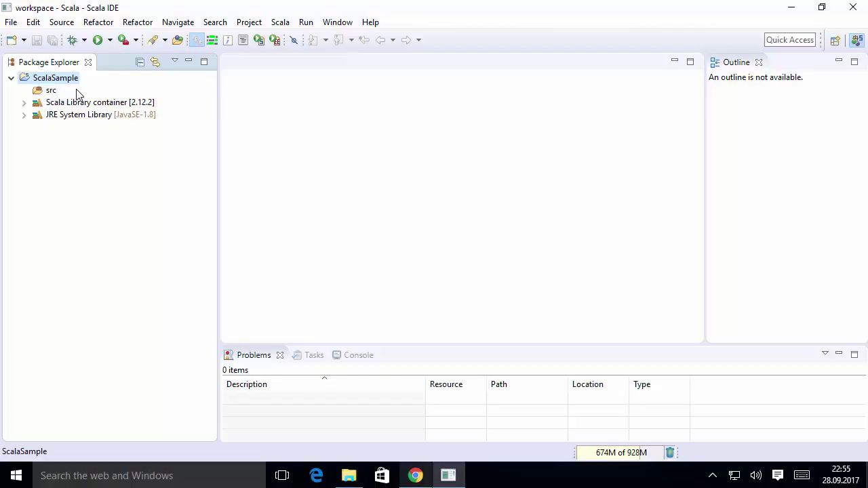
click(416, 476)
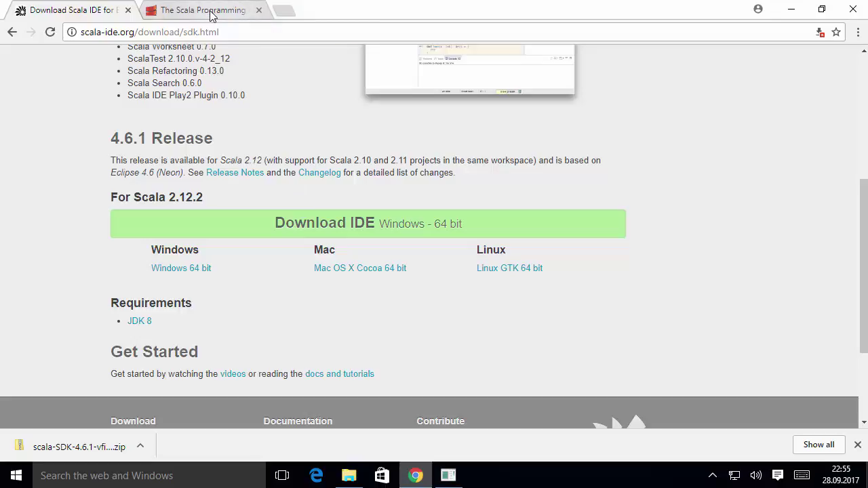
Step: On scala-lang.org, open Documentation's Scala for Java Programmers tutorial and scroll to the HelloWorld example
click(212, 15)
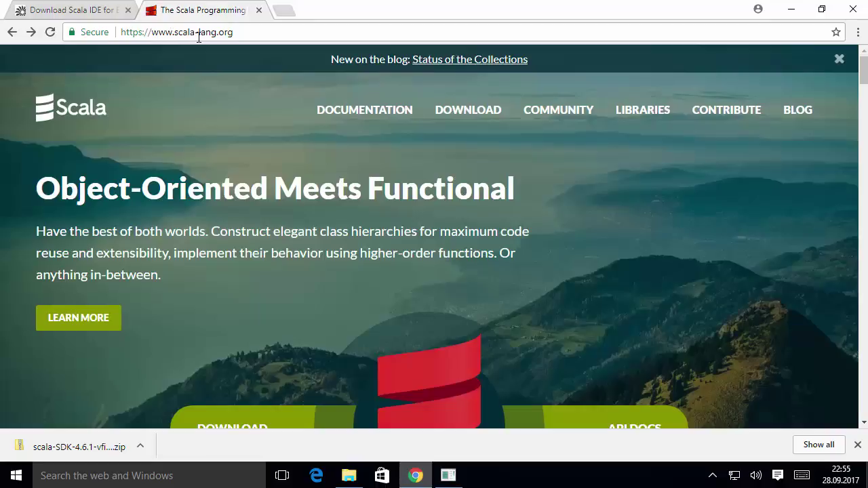
click(367, 114)
scroll(344, 210, down, 1)
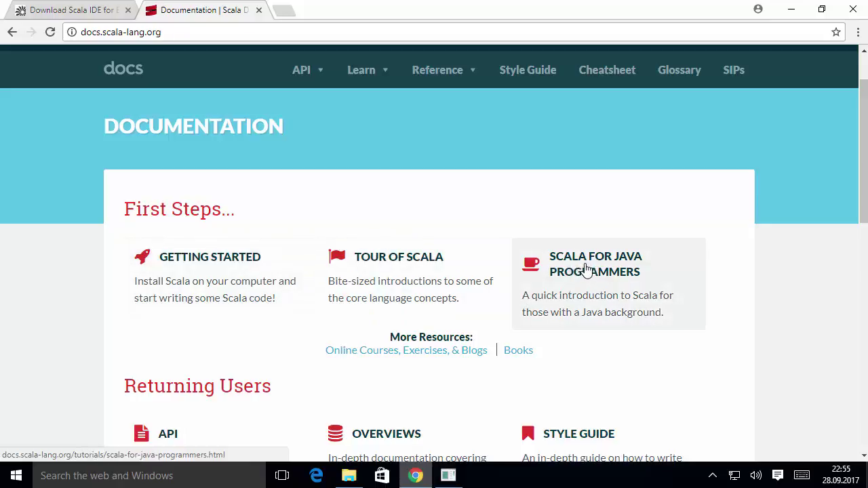
click(592, 274)
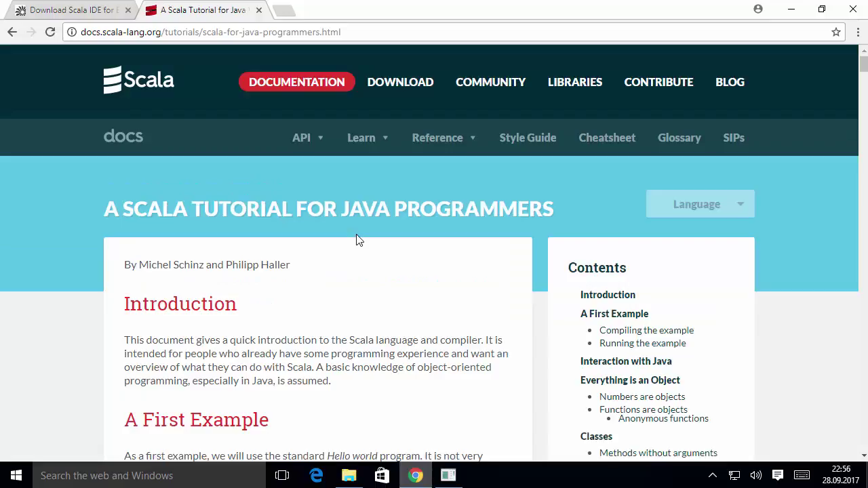
scroll(358, 240, down, 5)
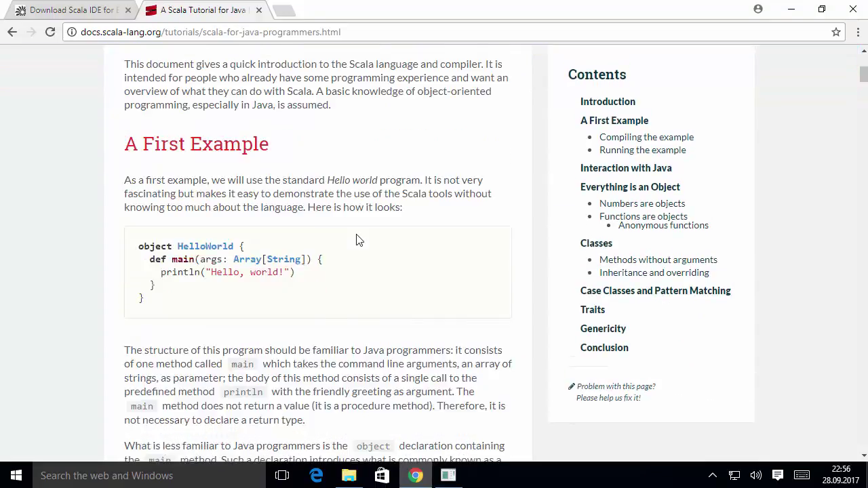
Step: Select parts of the HelloWorld example code, including the object name, then minimize Chrome
drag(146, 234, 140, 188)
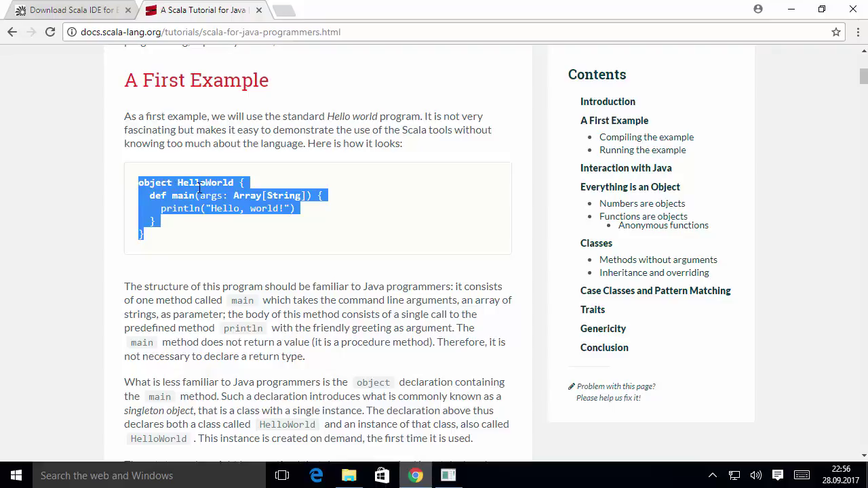
click(206, 209)
drag(206, 208, 207, 208)
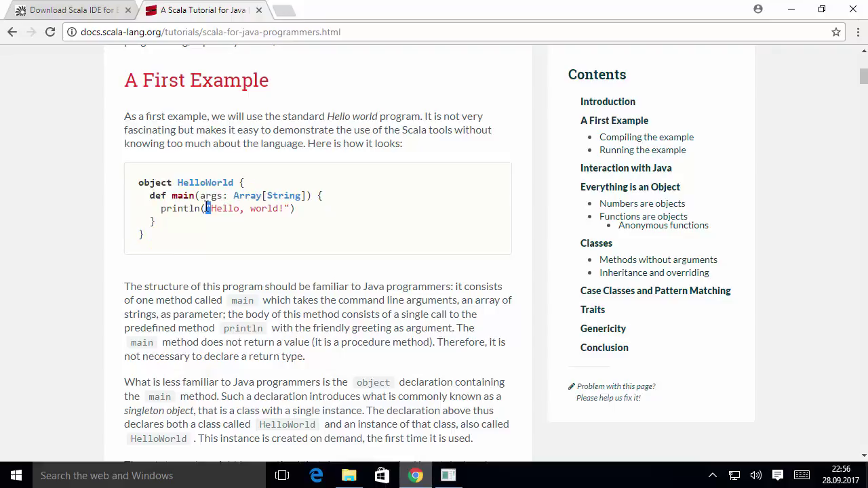
double_click(201, 183)
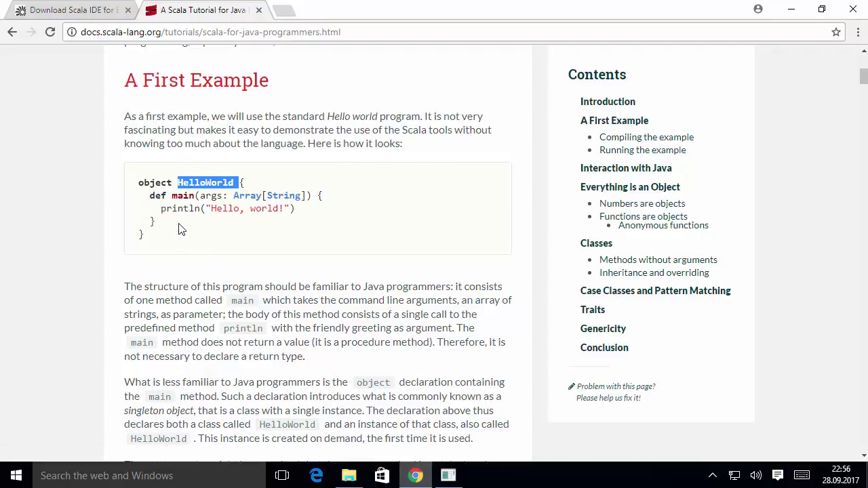
click(791, 9)
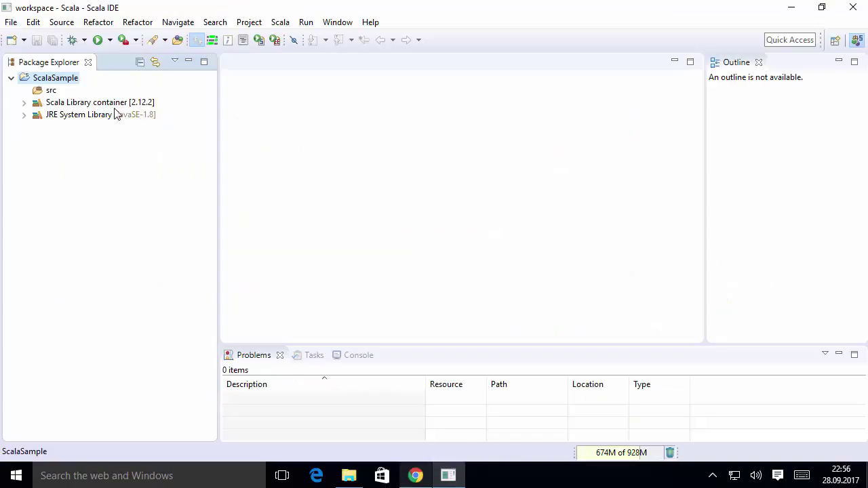
Step: Create a Scala object named HelloWorld in ScalaSample's src folder, opening HelloWorld.scala
click(52, 92)
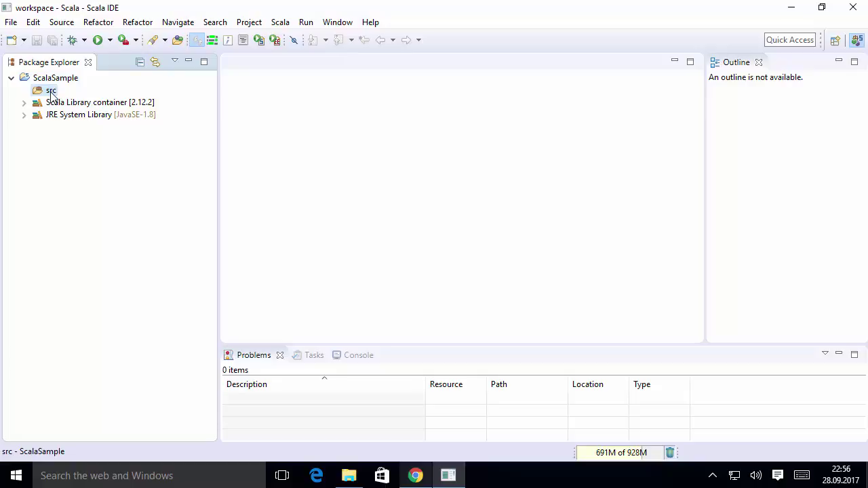
right_click(52, 93)
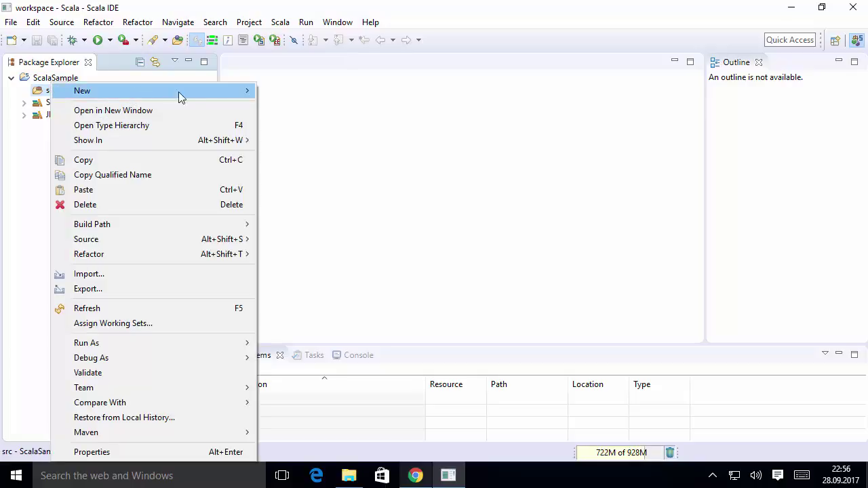
mouse_move(228, 90)
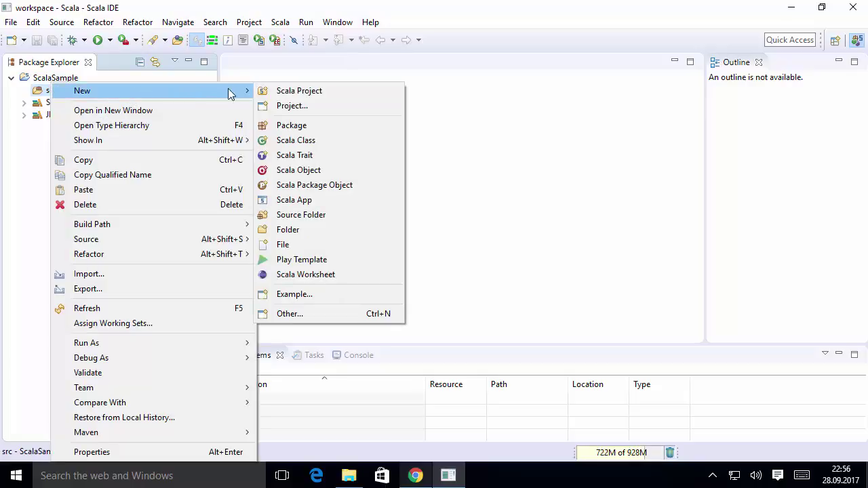
click(306, 172)
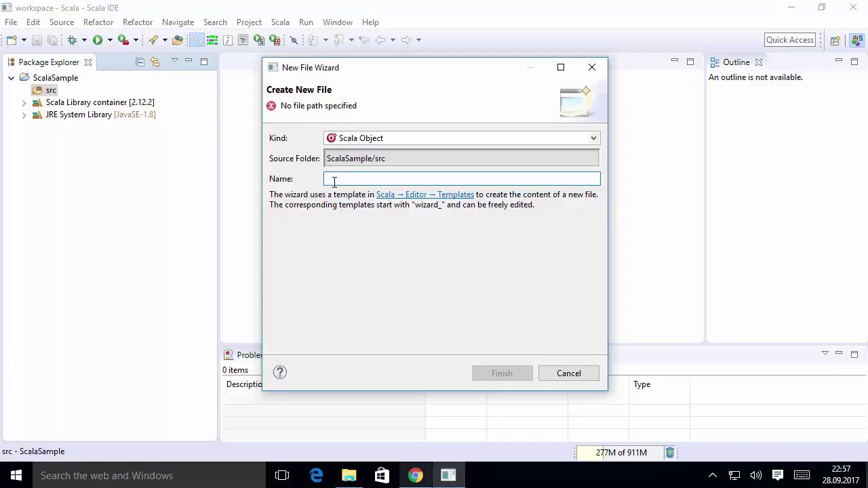
text(HelloWorld)
key(BackSpace)
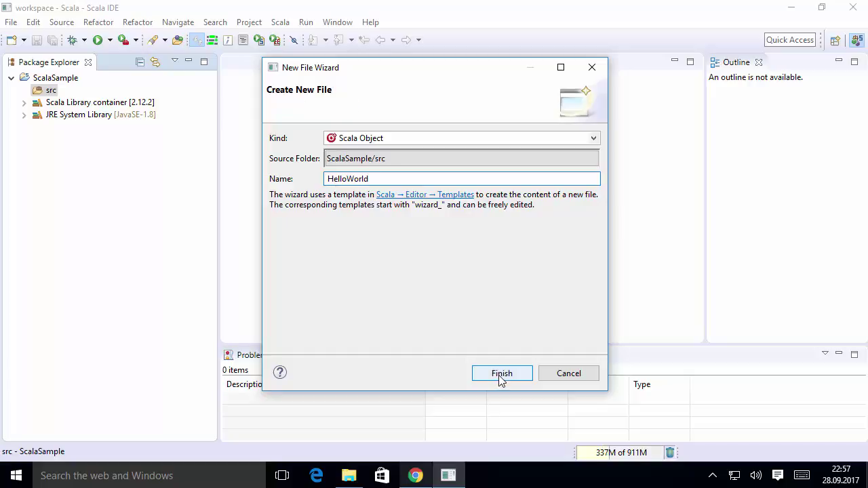
click(500, 375)
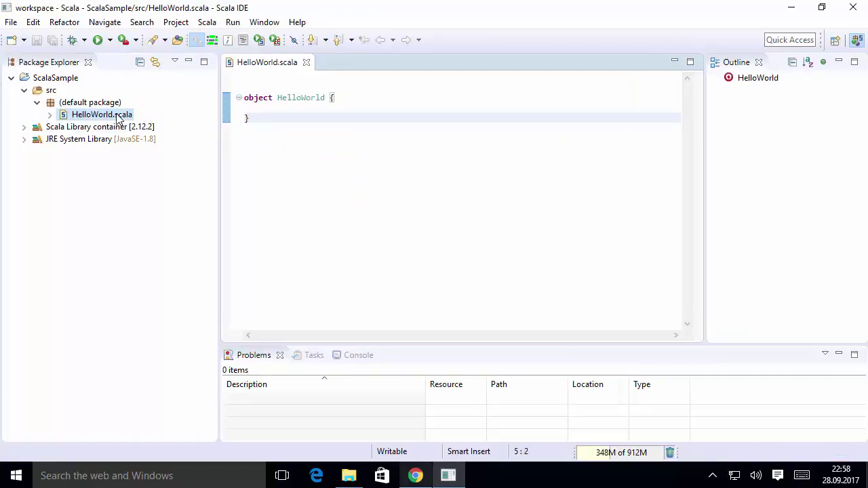
drag(258, 117, 244, 97)
click(264, 116)
drag(335, 98, 265, 118)
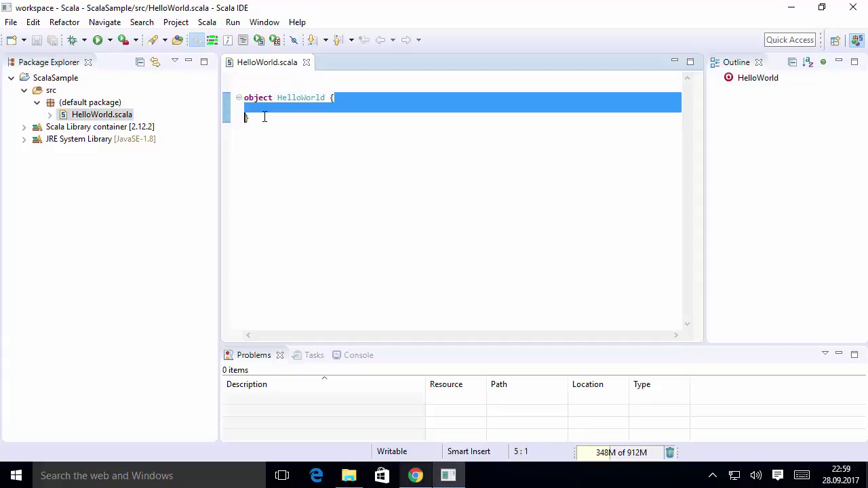
click(260, 119)
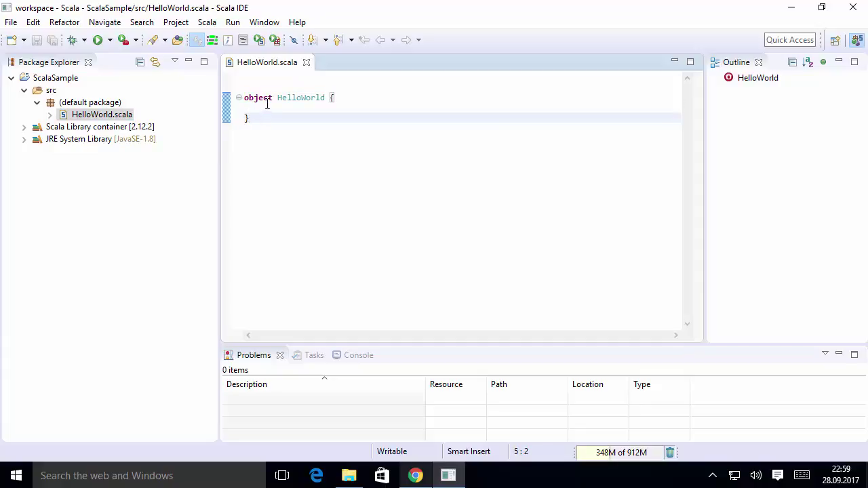
Step: Open Window > Preferences and go to the General > Editors > Text Editors page
click(261, 26)
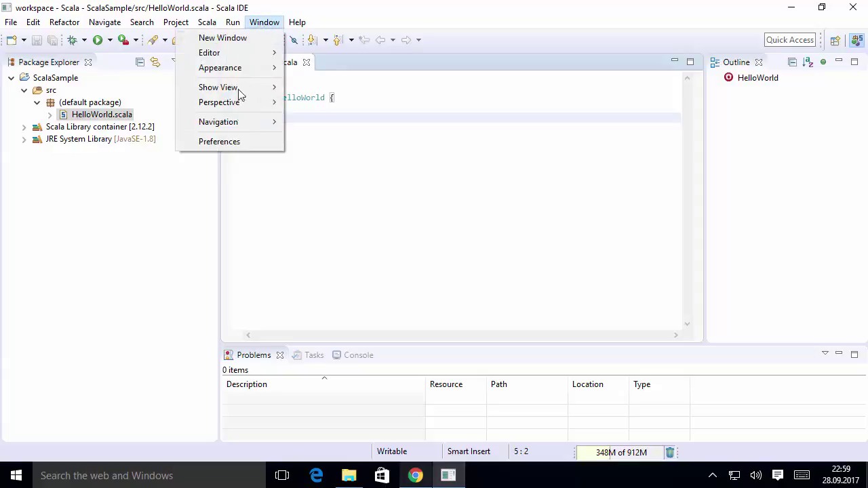
click(227, 143)
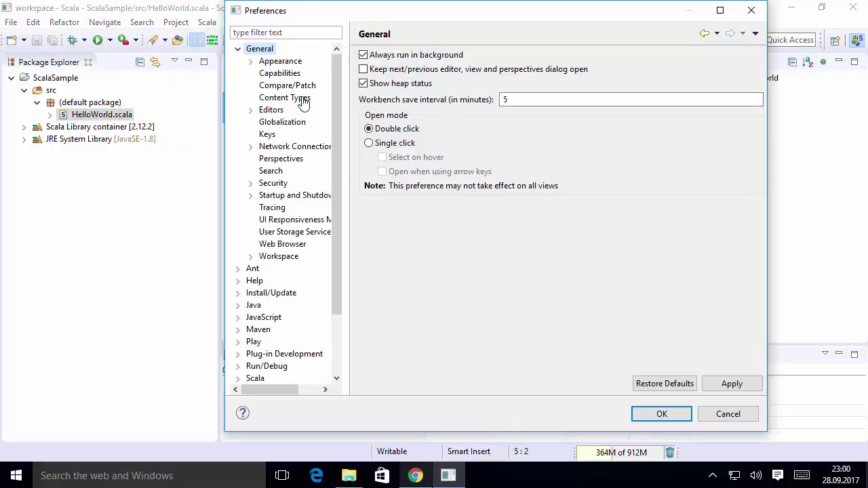
double_click(263, 51)
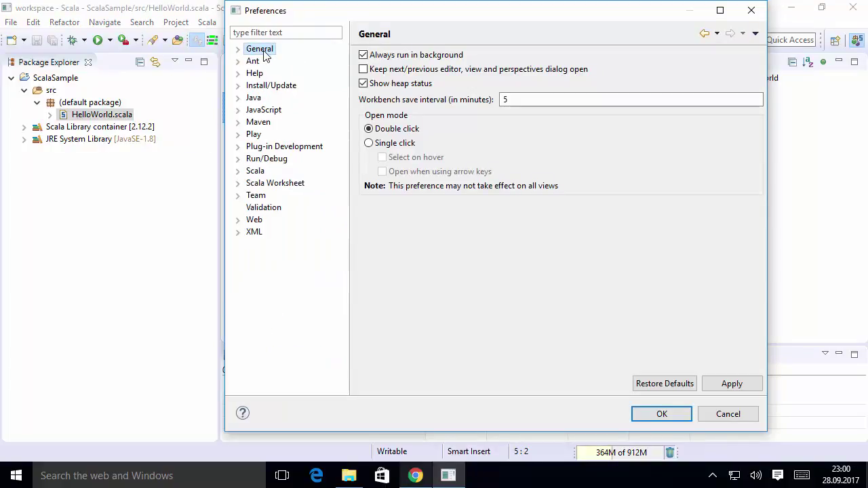
double_click(254, 52)
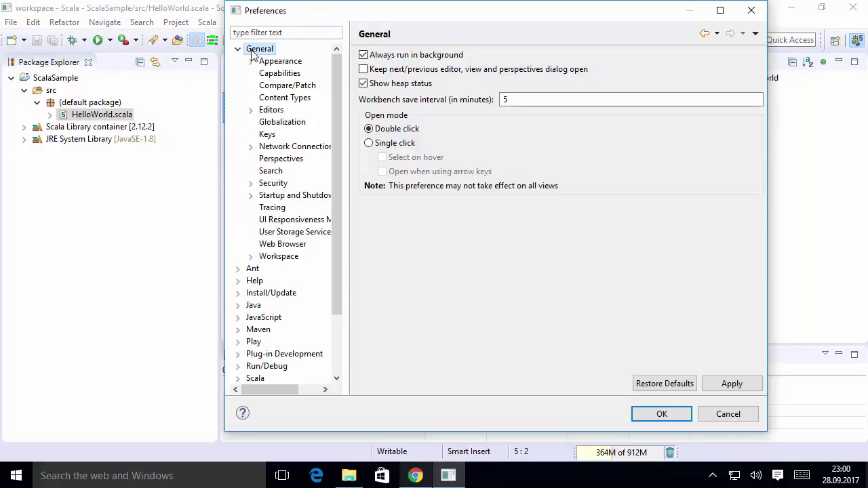
click(251, 110)
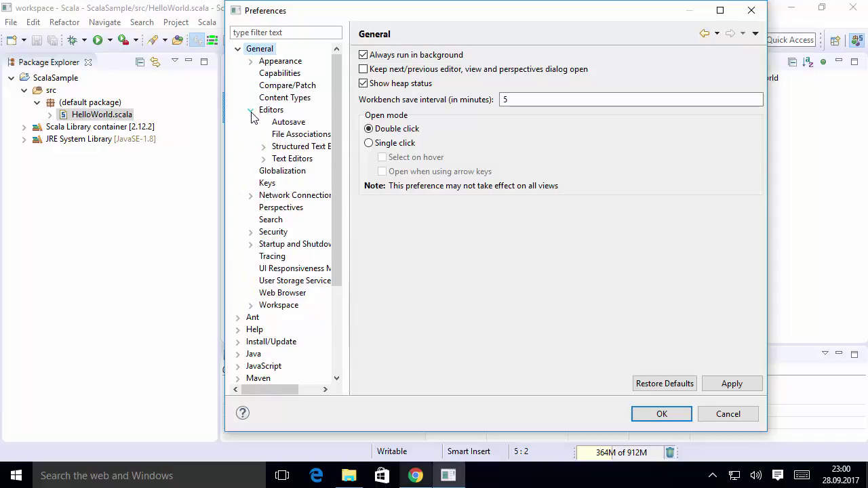
click(264, 158)
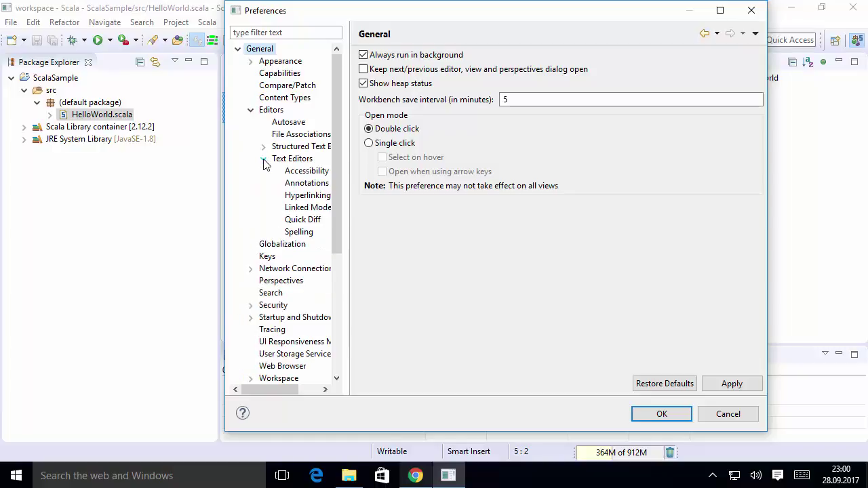
double_click(284, 158)
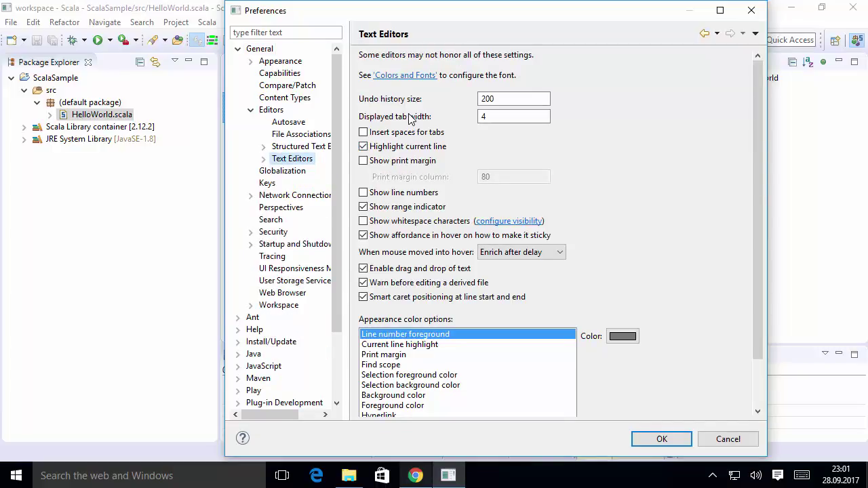
Step: Change the editor Text Font from Consolas 10 to Consolas 16 and apply it
click(406, 77)
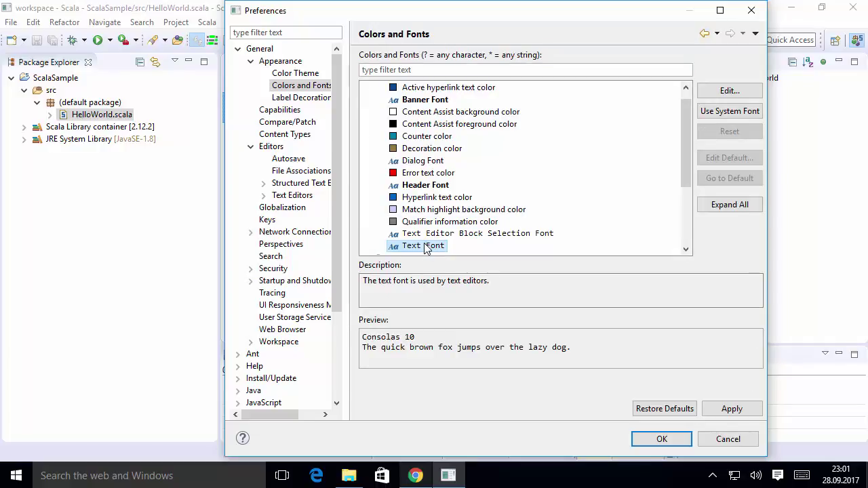
click(739, 90)
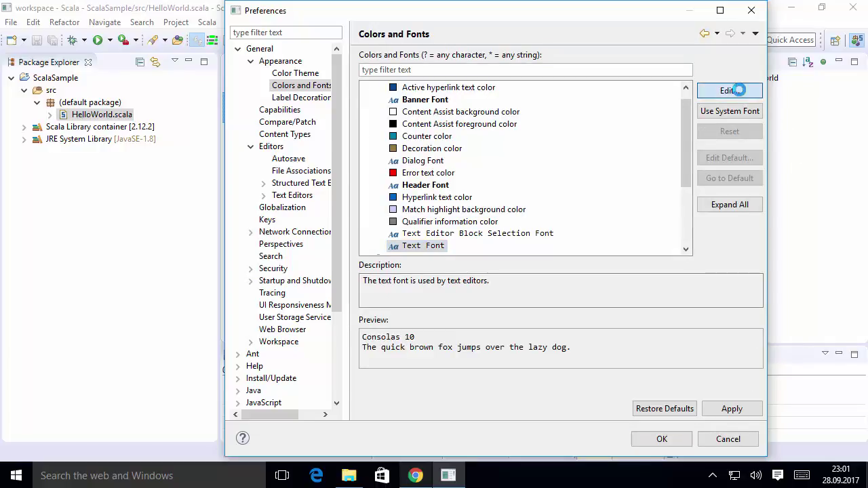
click(500, 135)
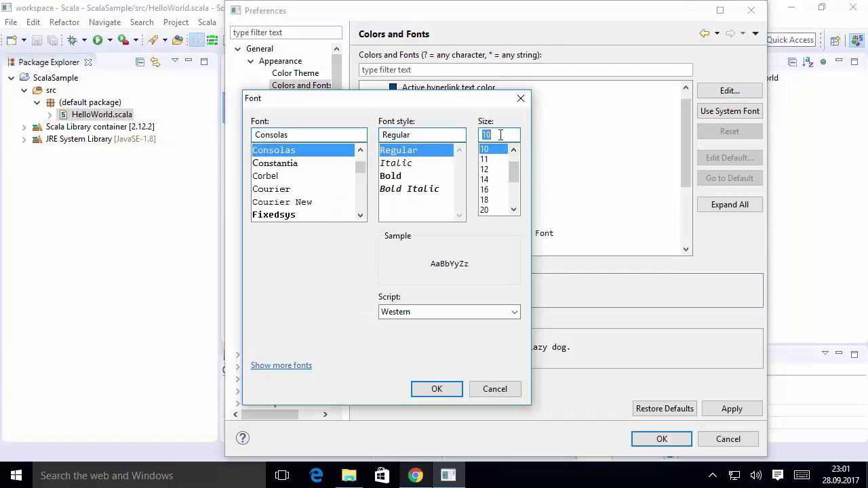
click(485, 190)
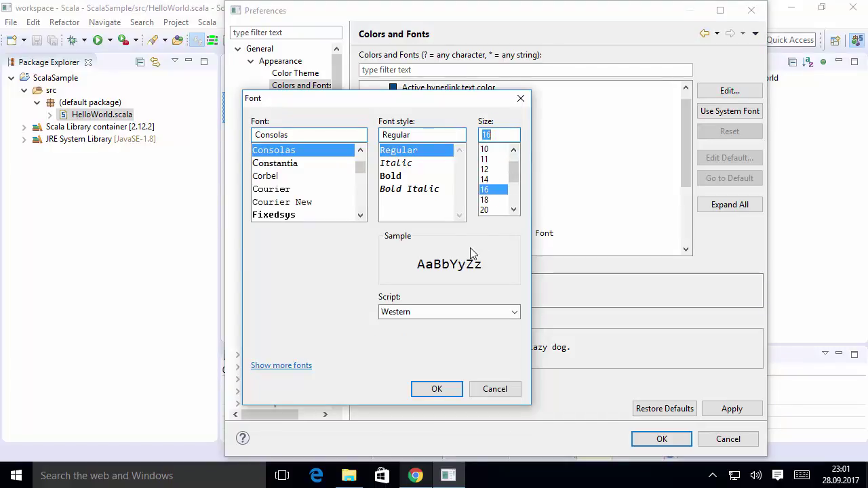
click(437, 390)
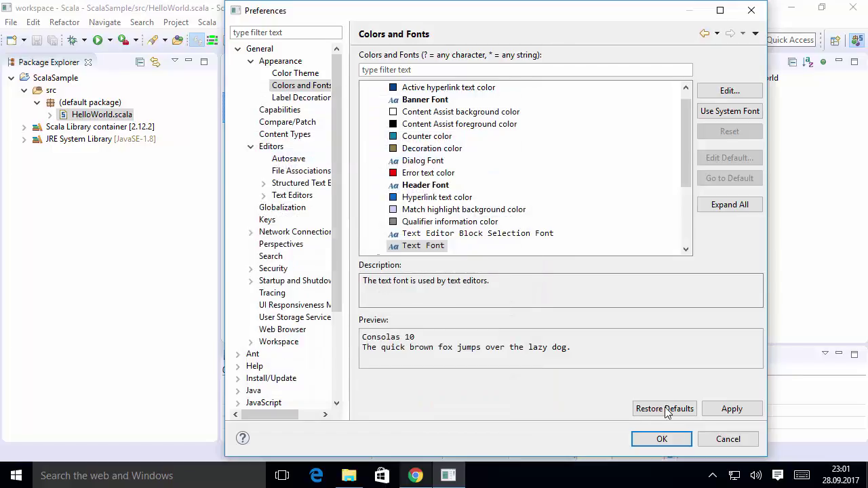
click(662, 439)
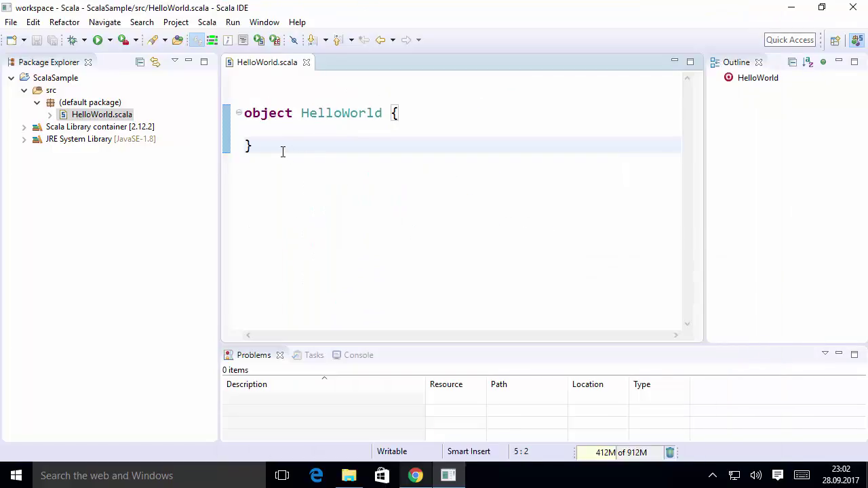
Step: In Chrome, select and copy the def main lines of the tutorial's Hello world example
click(414, 474)
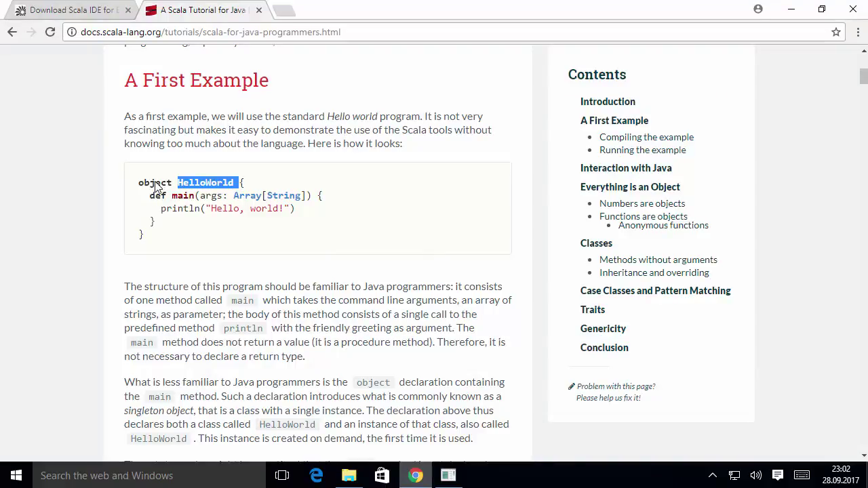
triple_click(156, 186)
drag(148, 195, 174, 225)
key(ctrl+c)
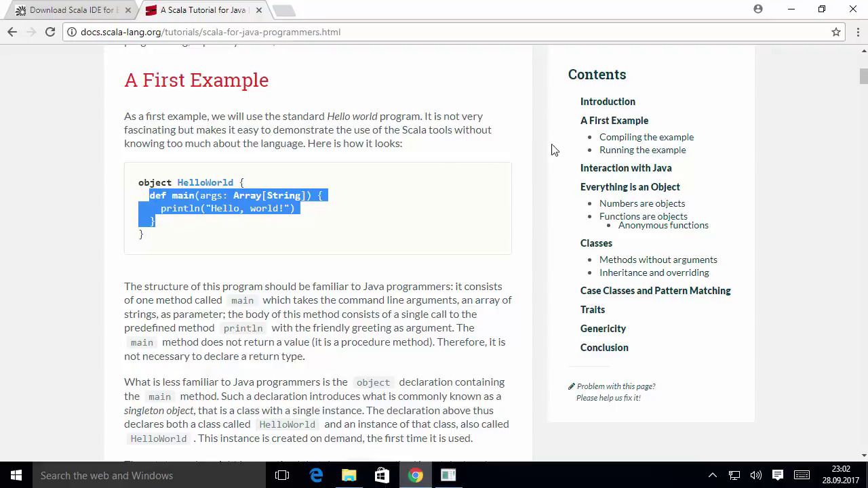
click(791, 10)
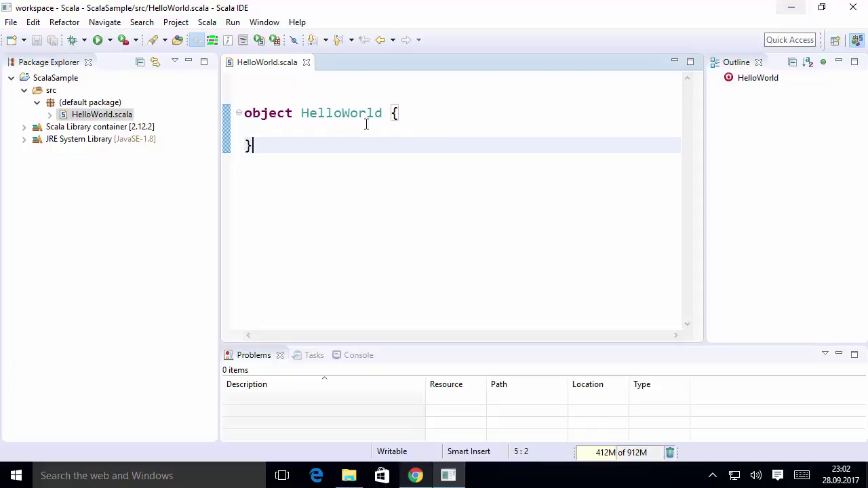
Step: Paste the main method into the empty HelloWorld object body and save HelloWorld.scala
click(343, 127)
key(ctrl+v)
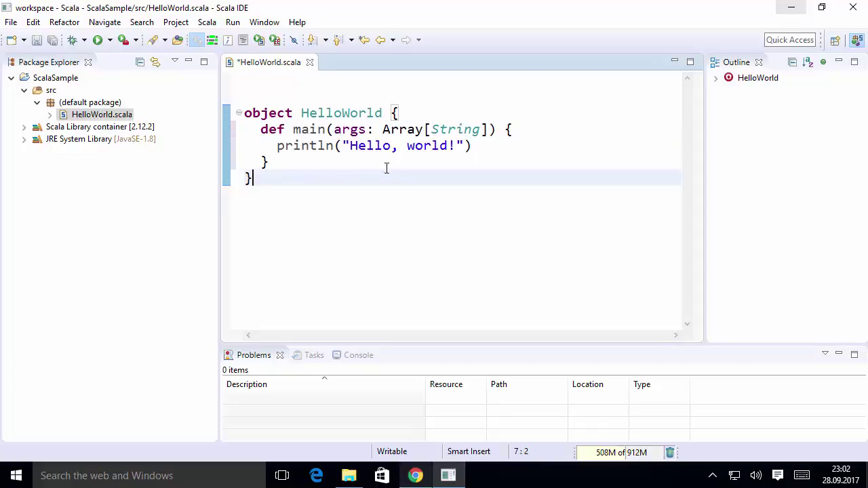
click(35, 40)
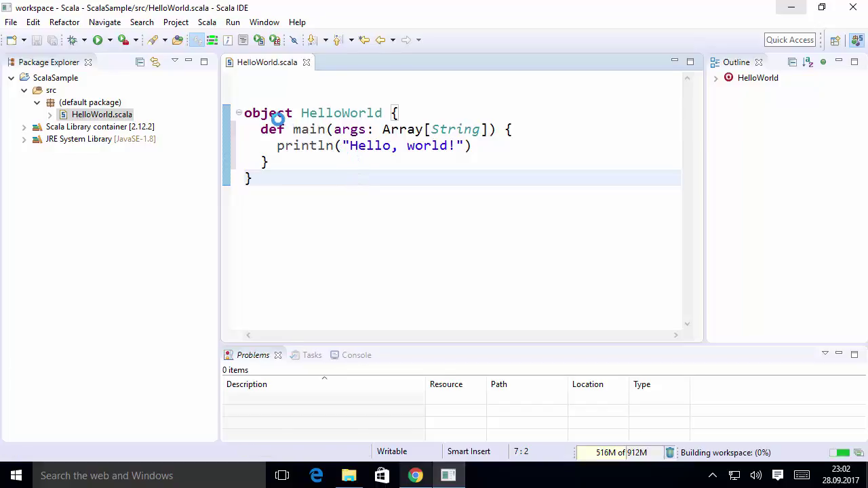
Step: Select the keyword object in the editor to view its hover information
double_click(266, 113)
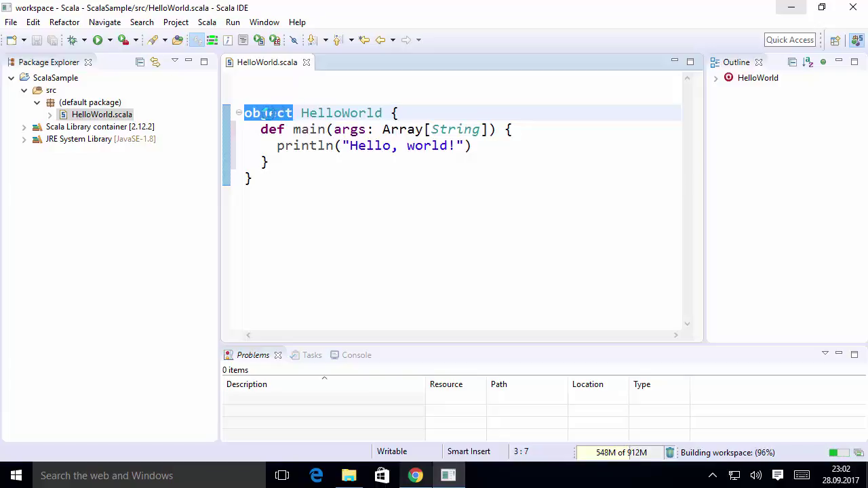
click(268, 113)
double_click(268, 113)
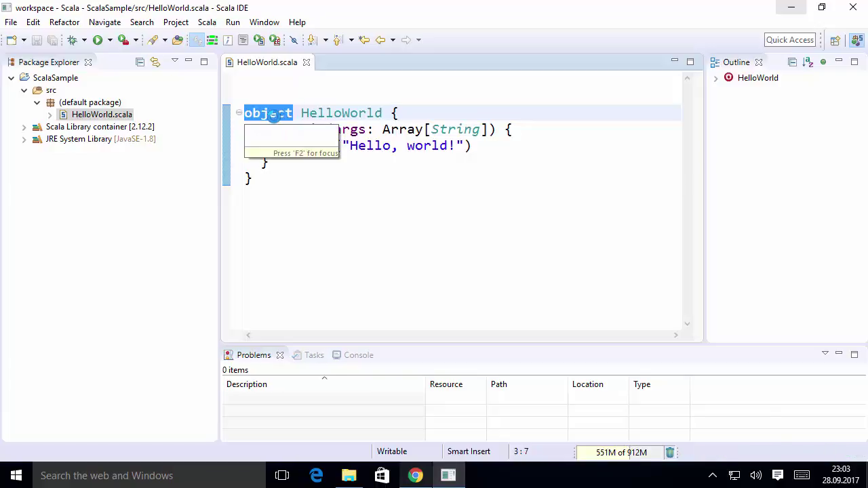